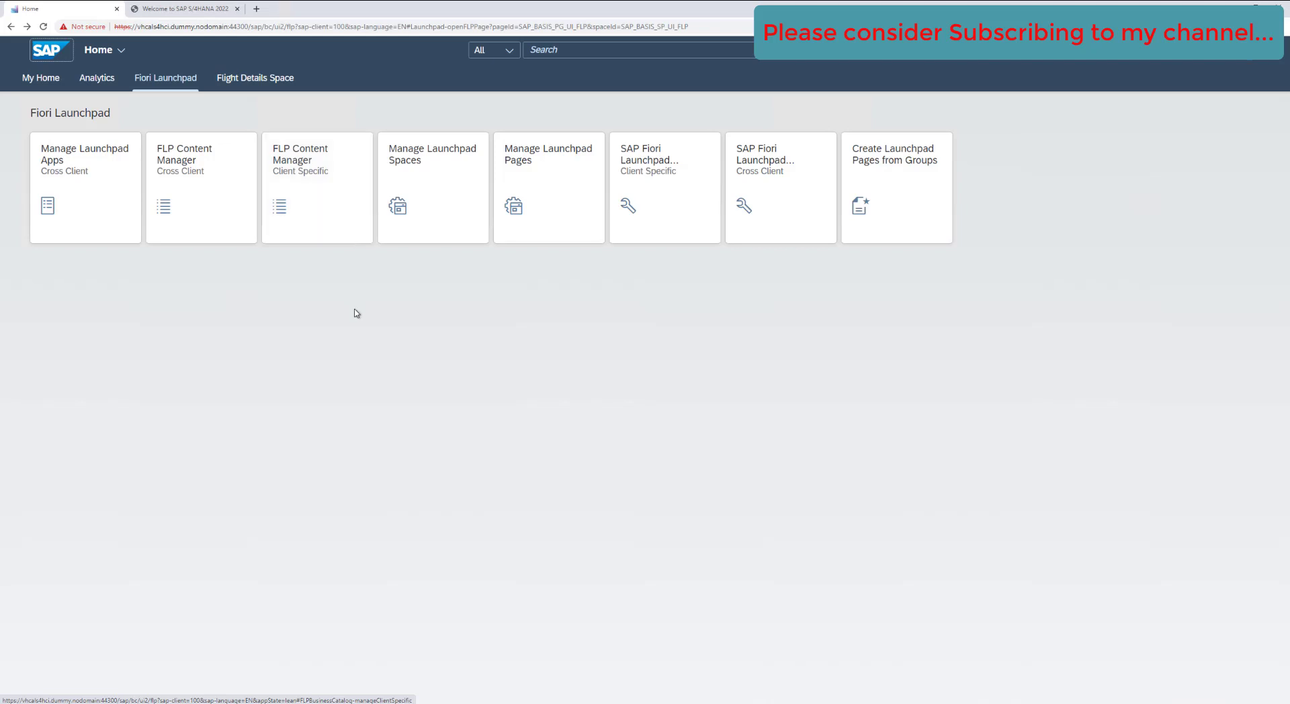
Step: Open FLP Content Manager Client Specific and start a new catalog from the Catalogs toolbar
click(317, 193)
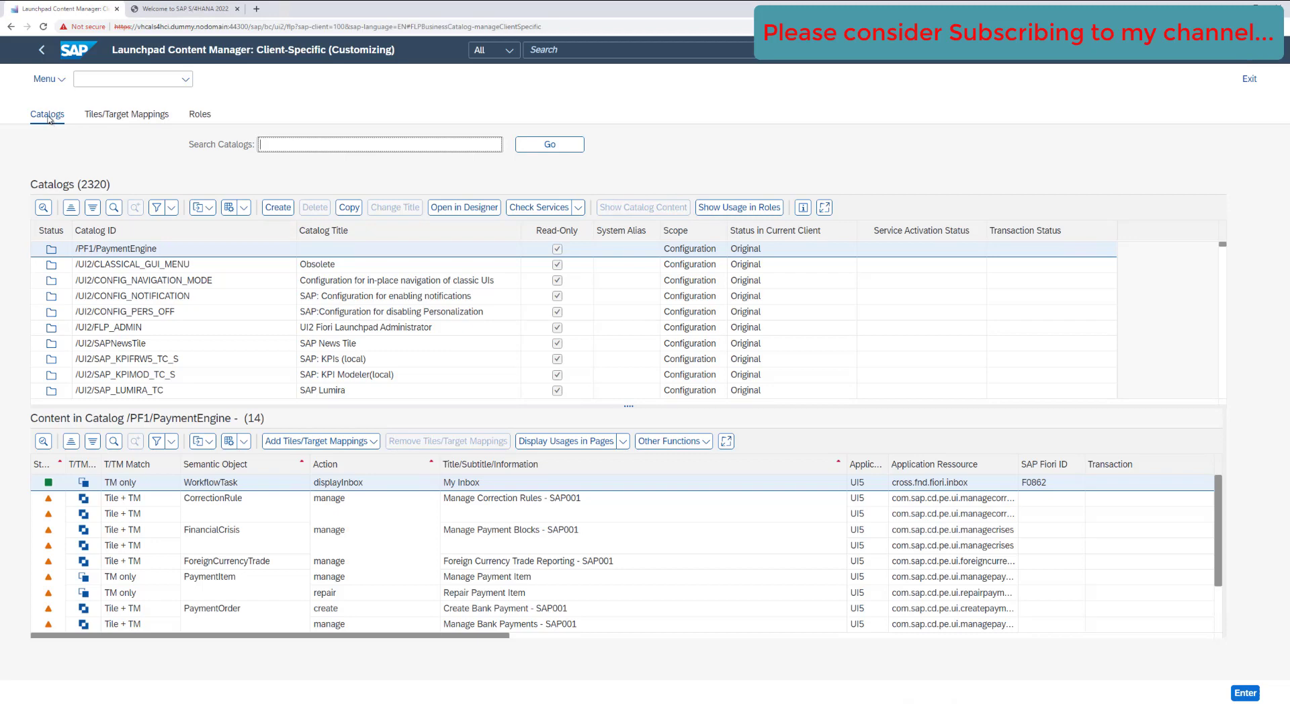
click(277, 209)
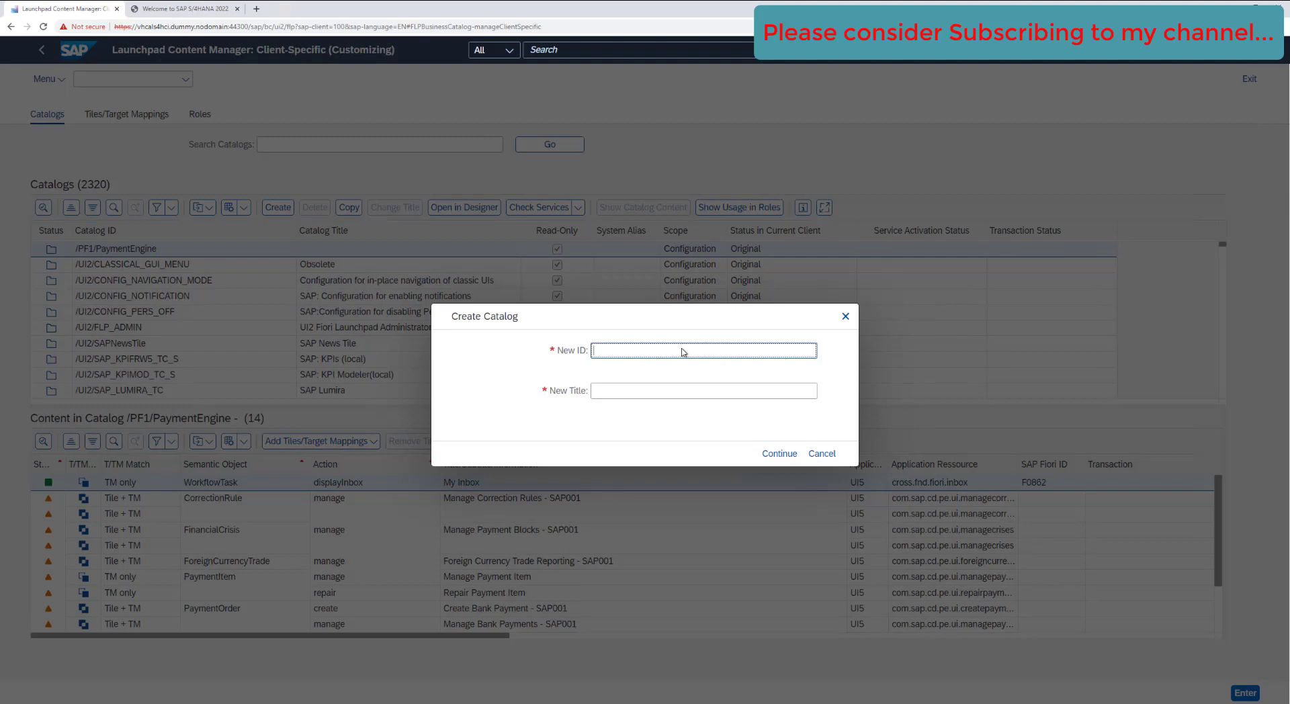
Step: Enter catalog ID ZCATALOG_C and title 'Catalog for Fiori all custom Tiles'
text(ZCATALOG_C)
click(661, 396)
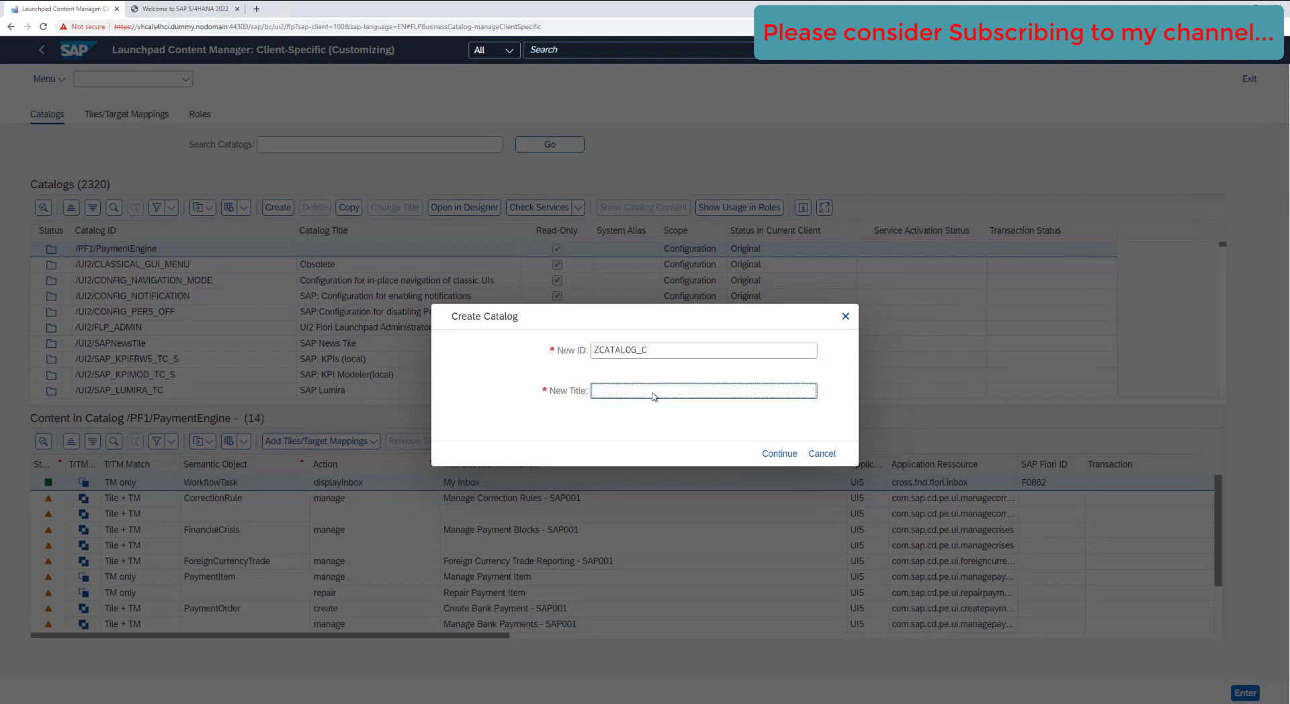
text(Catalog for Fiori Tilesall custom)
Step: Copy the catalog ID ZCATALOG_C into Notepad for later use
click(651, 349)
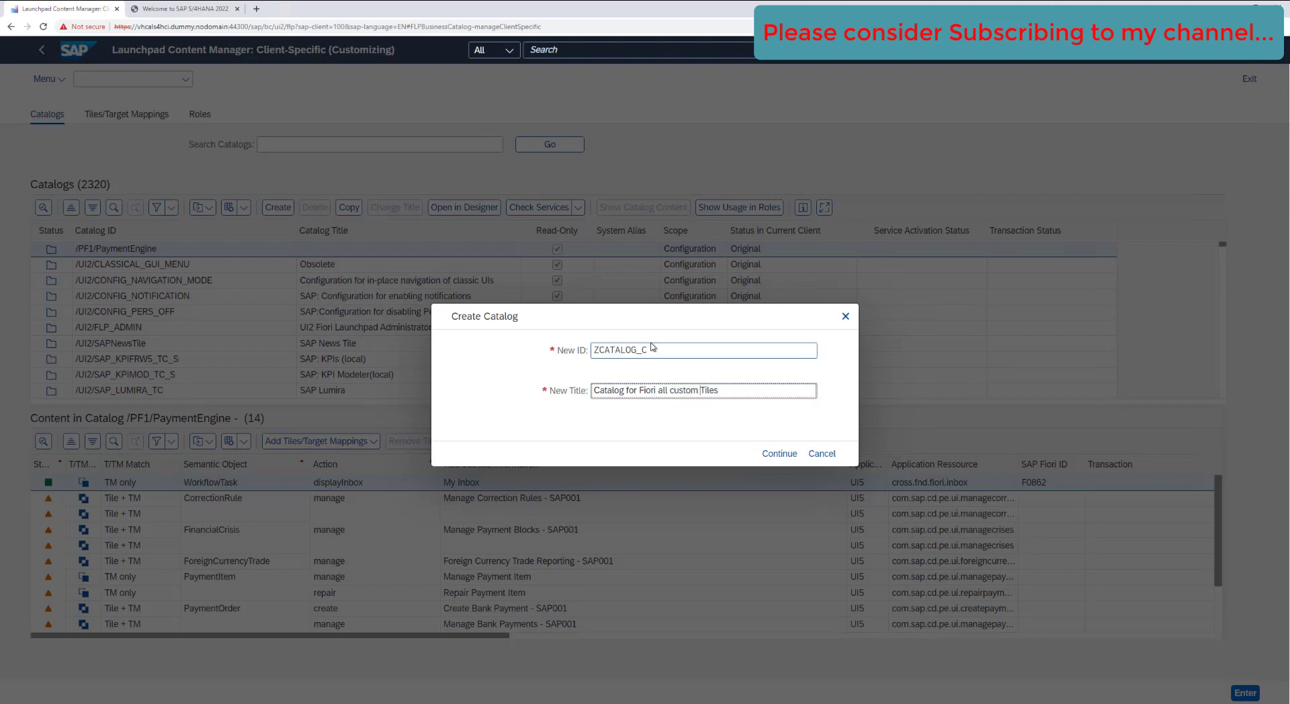
drag(652, 349, 594, 355)
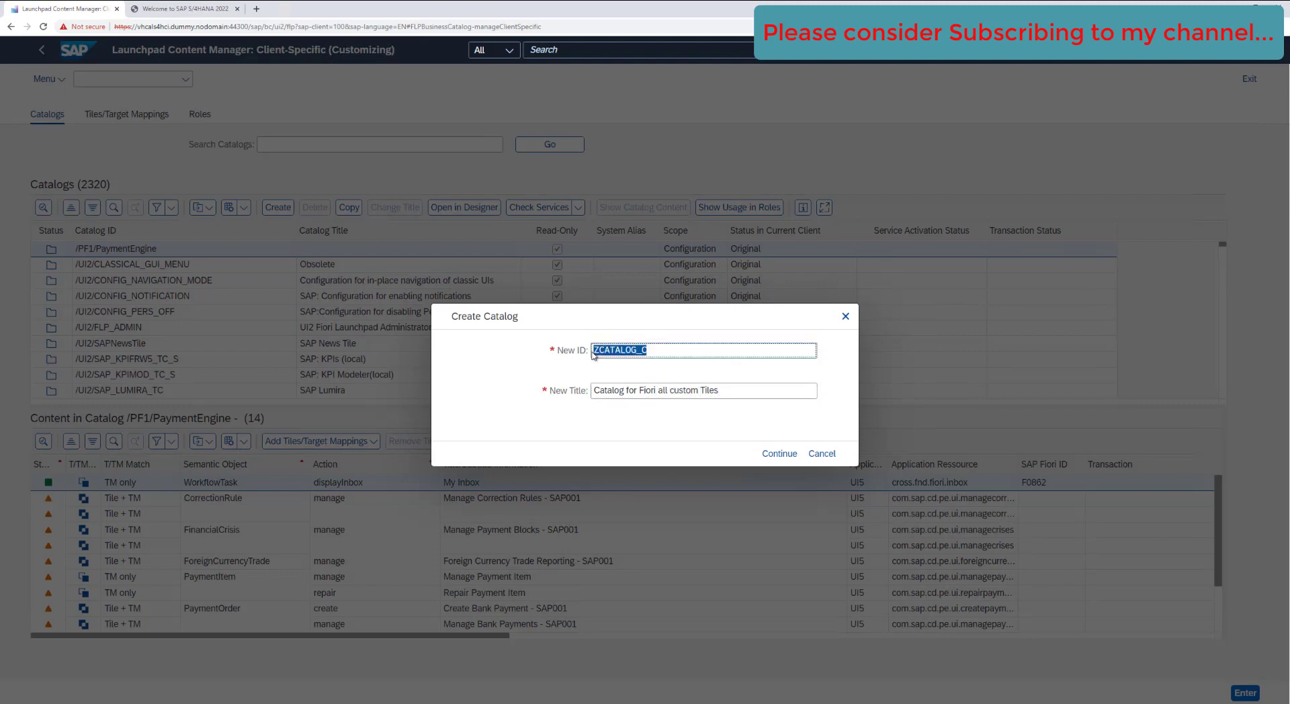
key(alt+Tab)
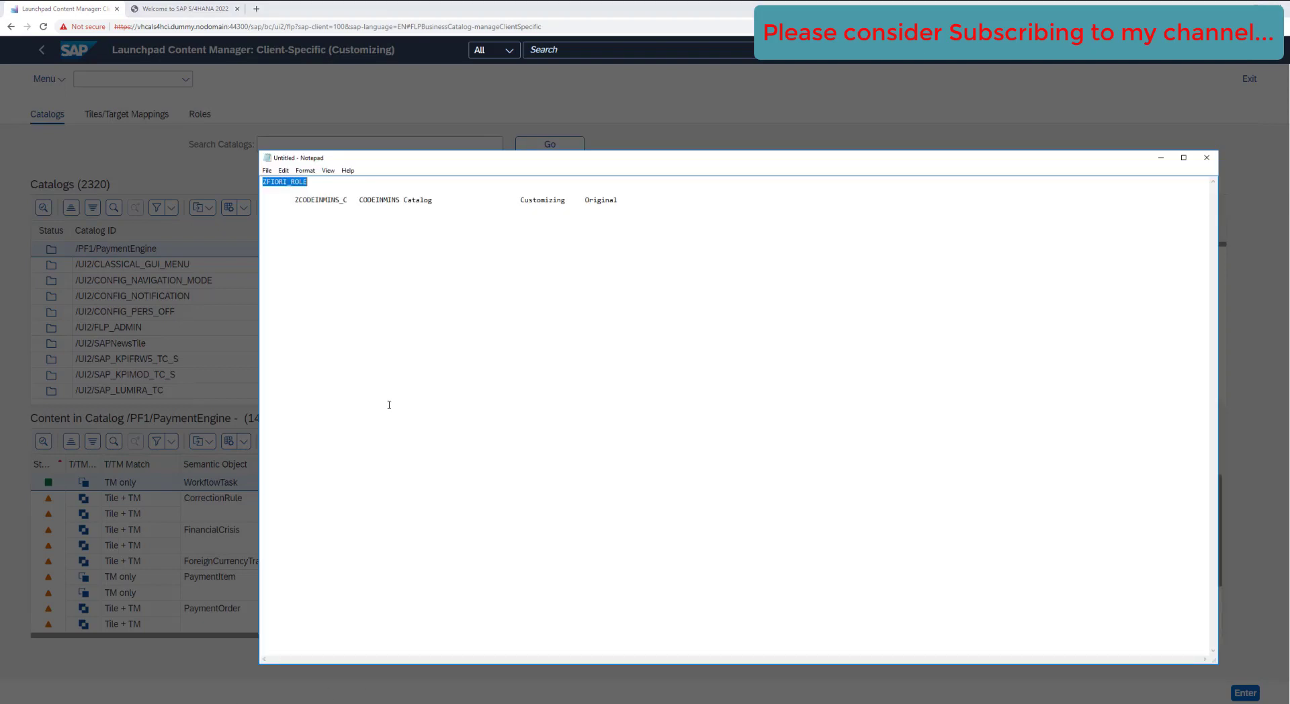
click(313, 254)
text(ZCATALOG_C)
click(658, 131)
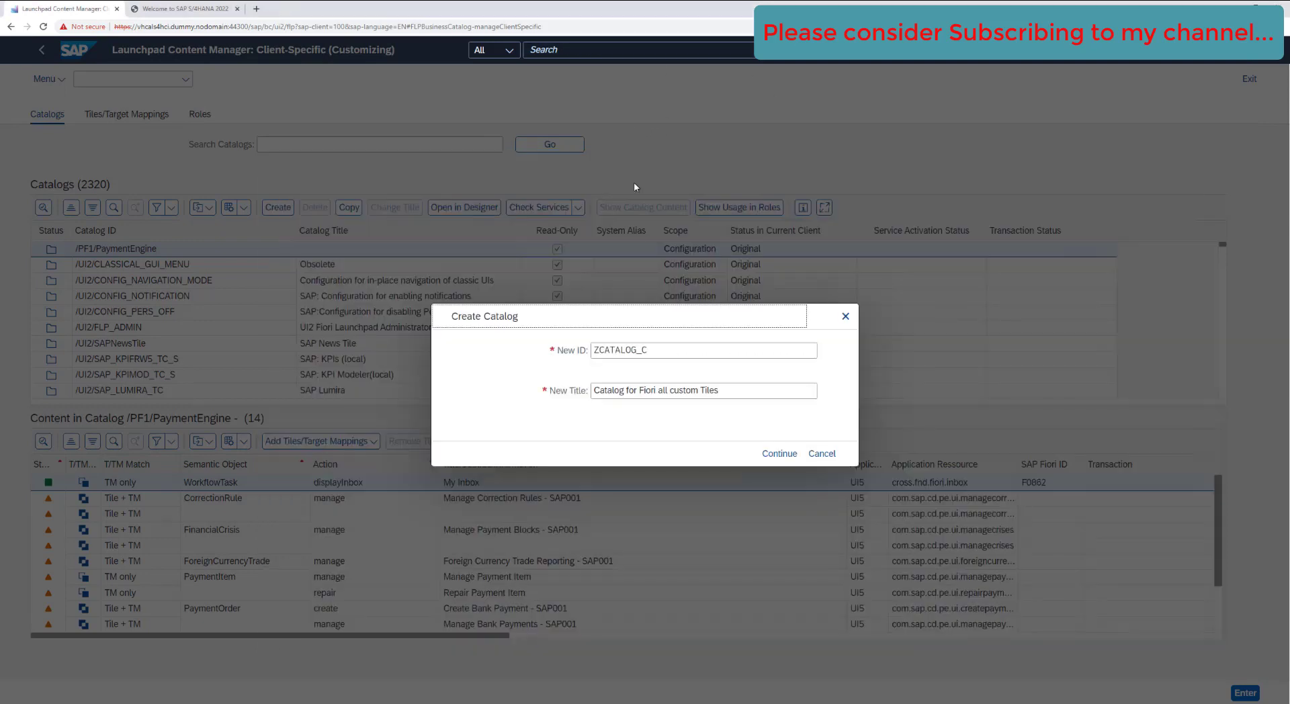
Step: Create catalog ZCATALOG_C, confirming the existing customizing request
click(779, 454)
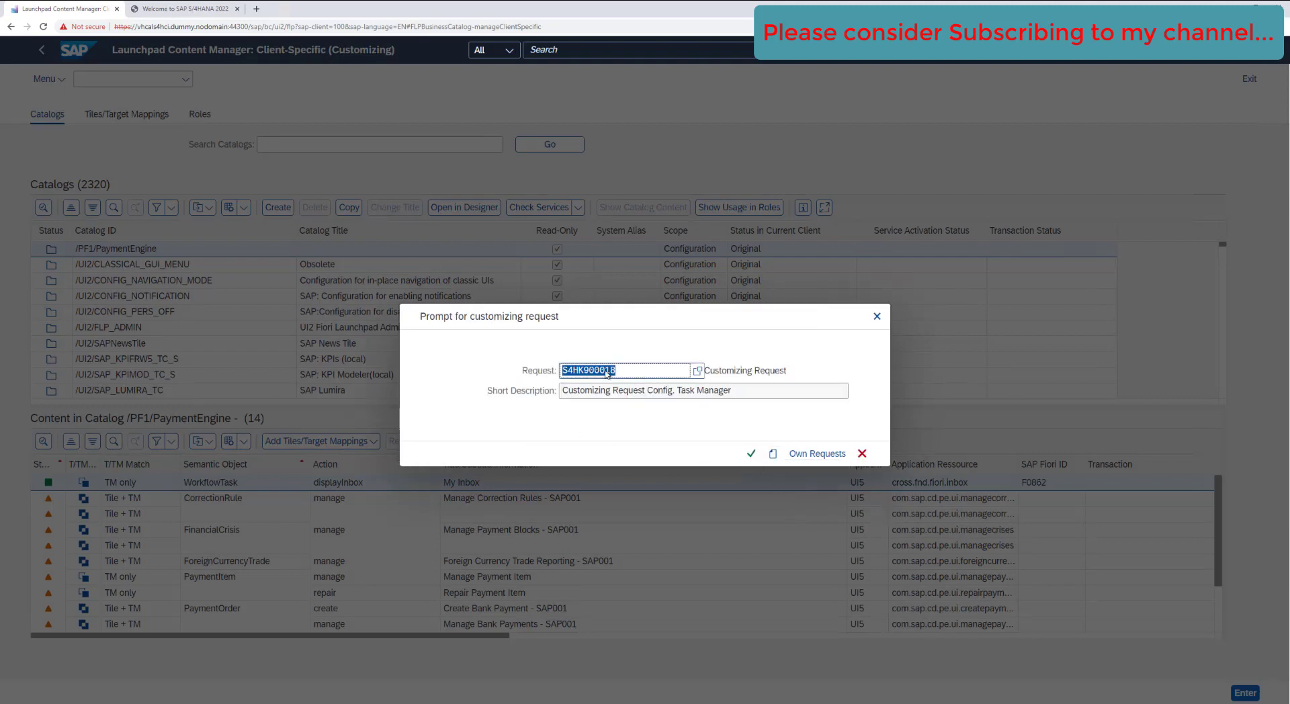
click(697, 371)
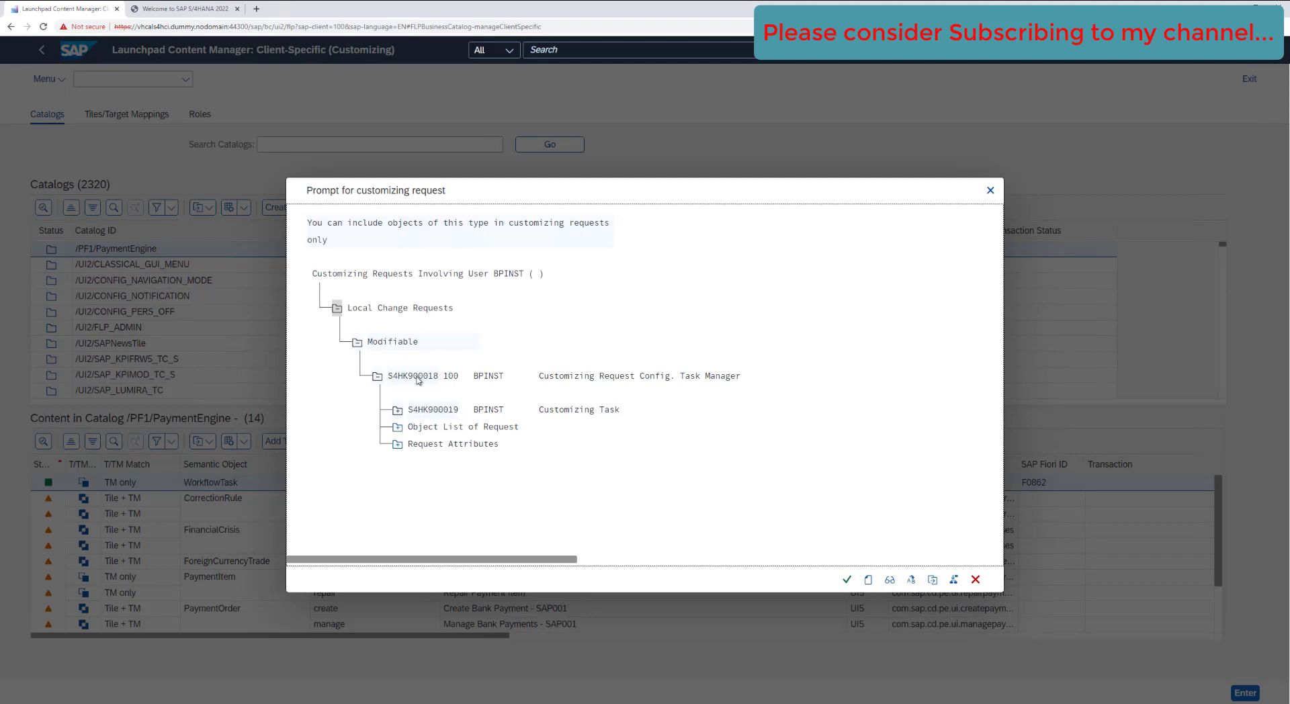
click(975, 579)
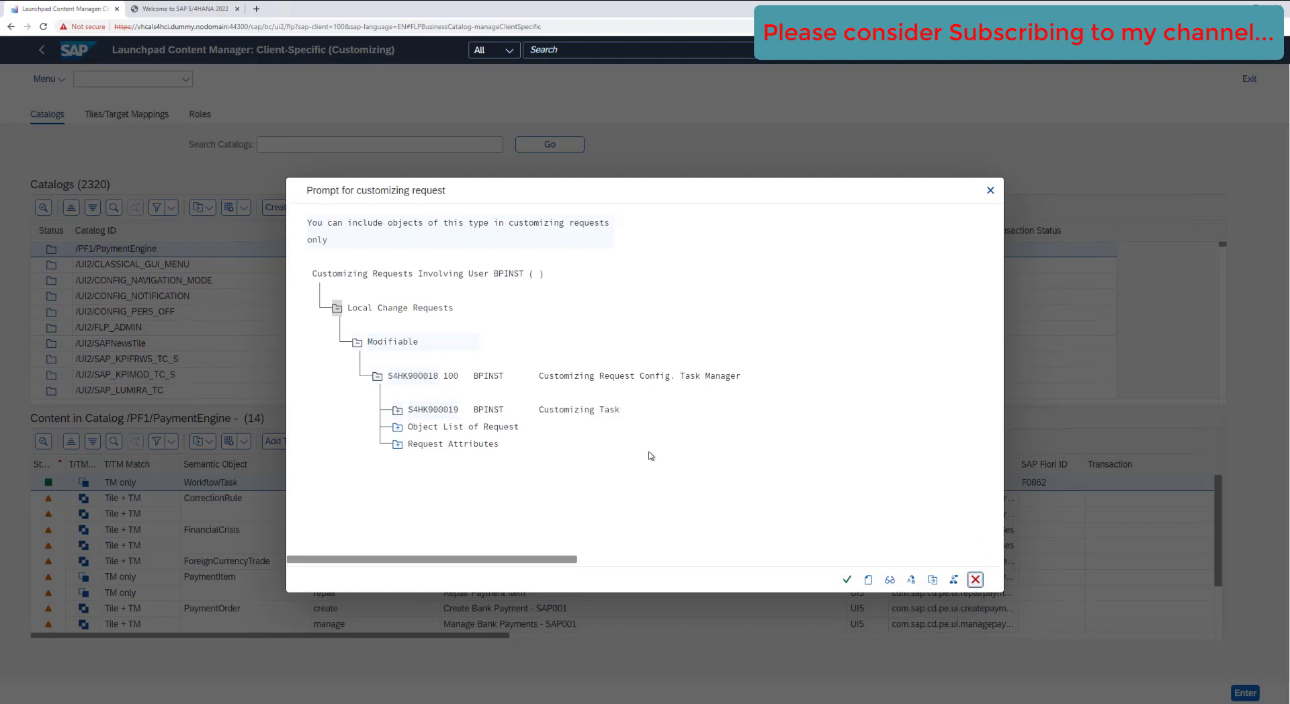
click(750, 454)
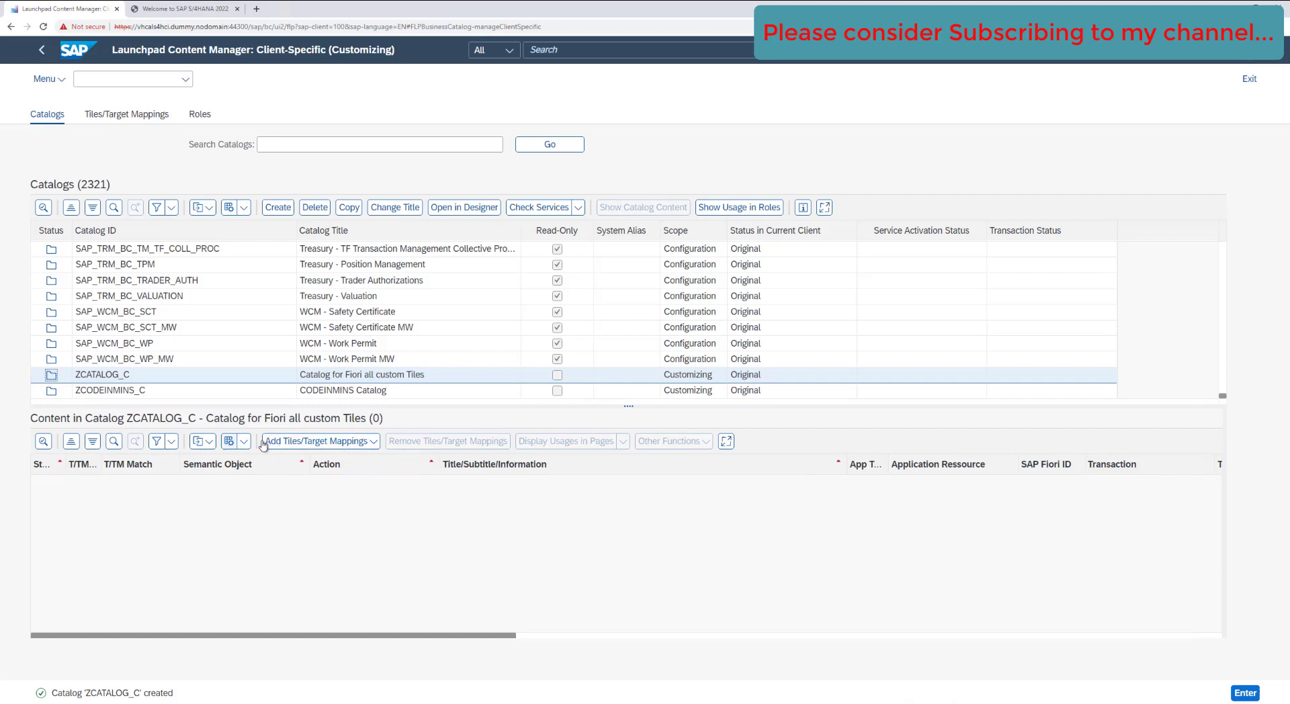
Step: Display catalog ZCODEINMINS_C's contents, showing the Flight Details - Fiori KPI tile
click(373, 442)
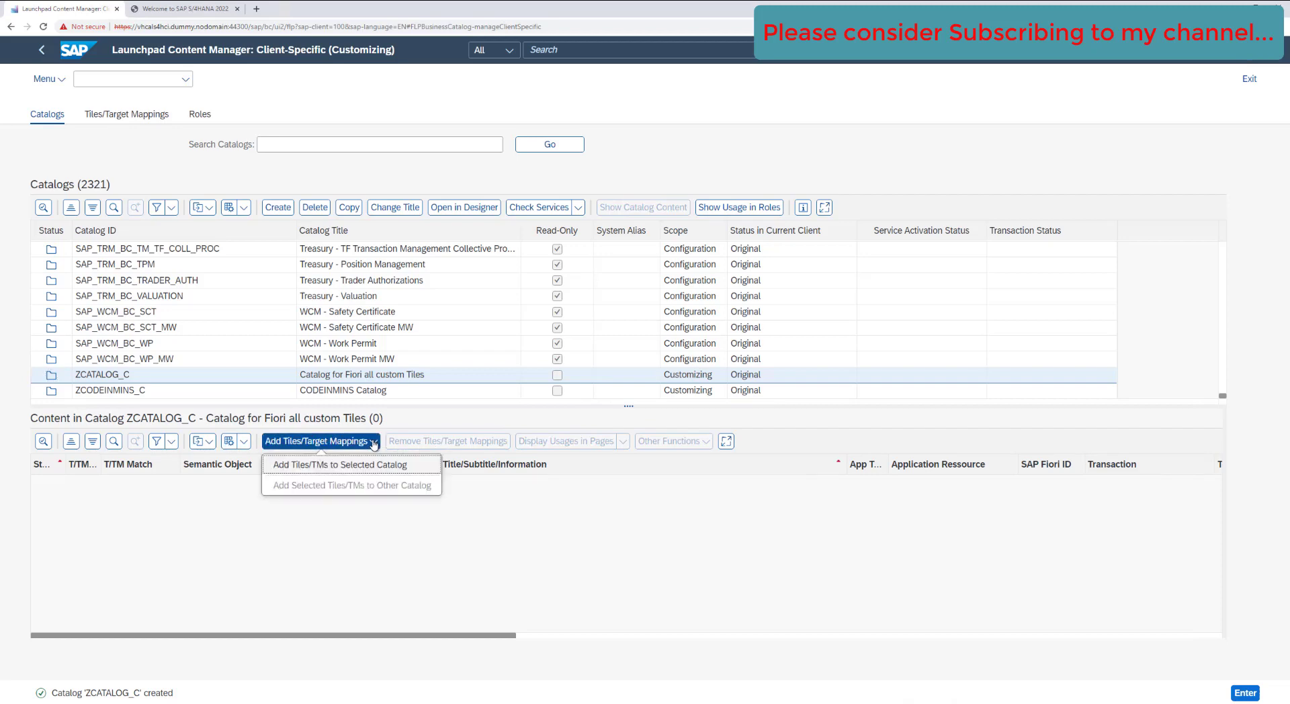
click(350, 465)
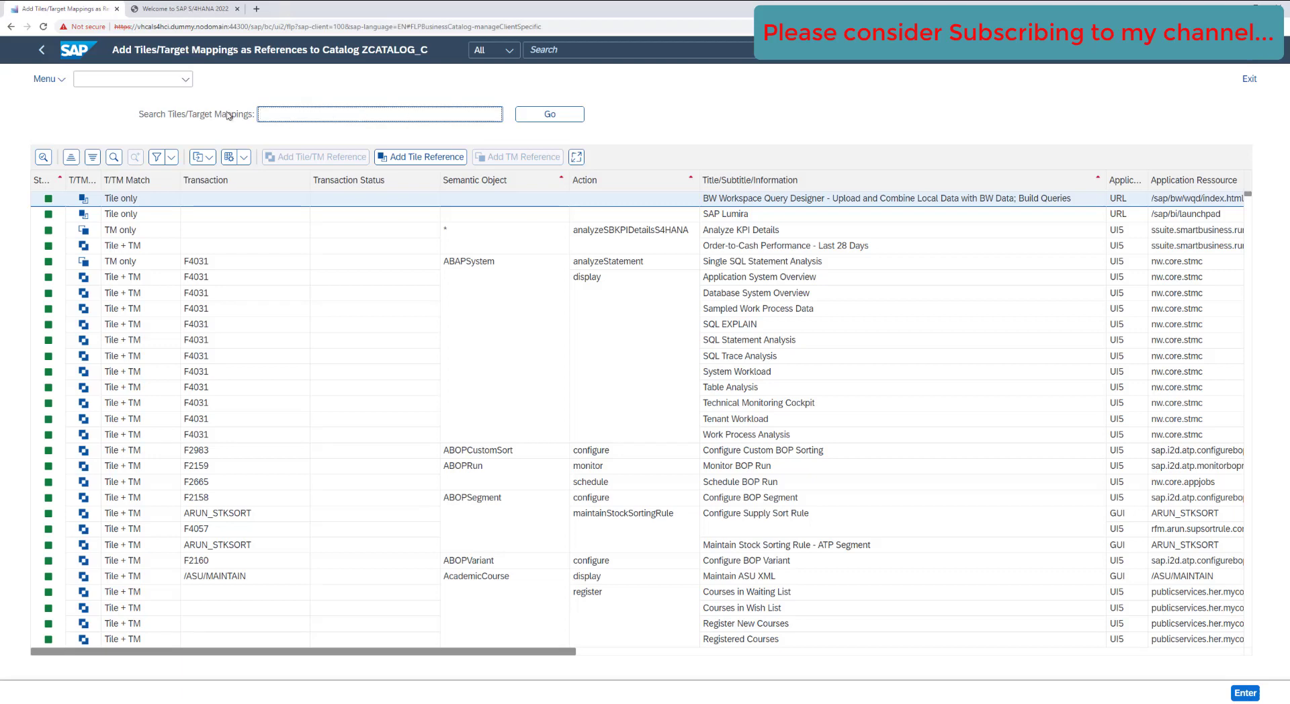
click(42, 50)
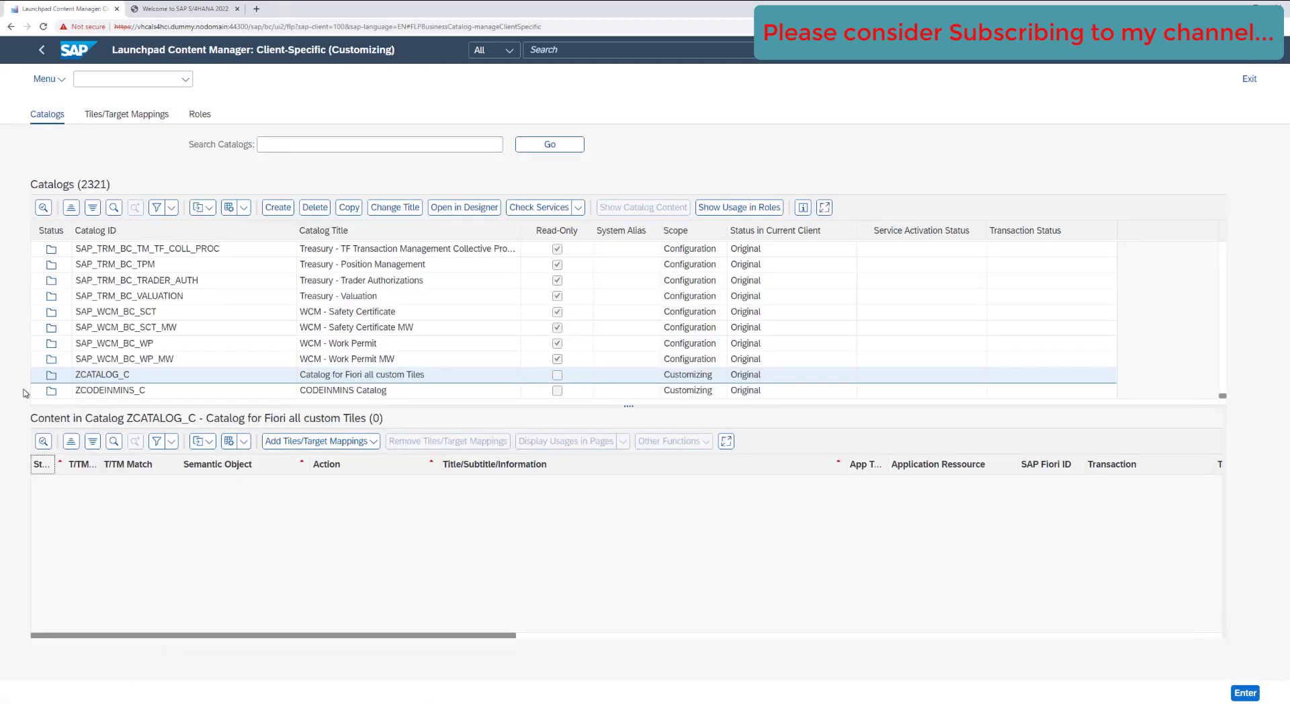
click(51, 392)
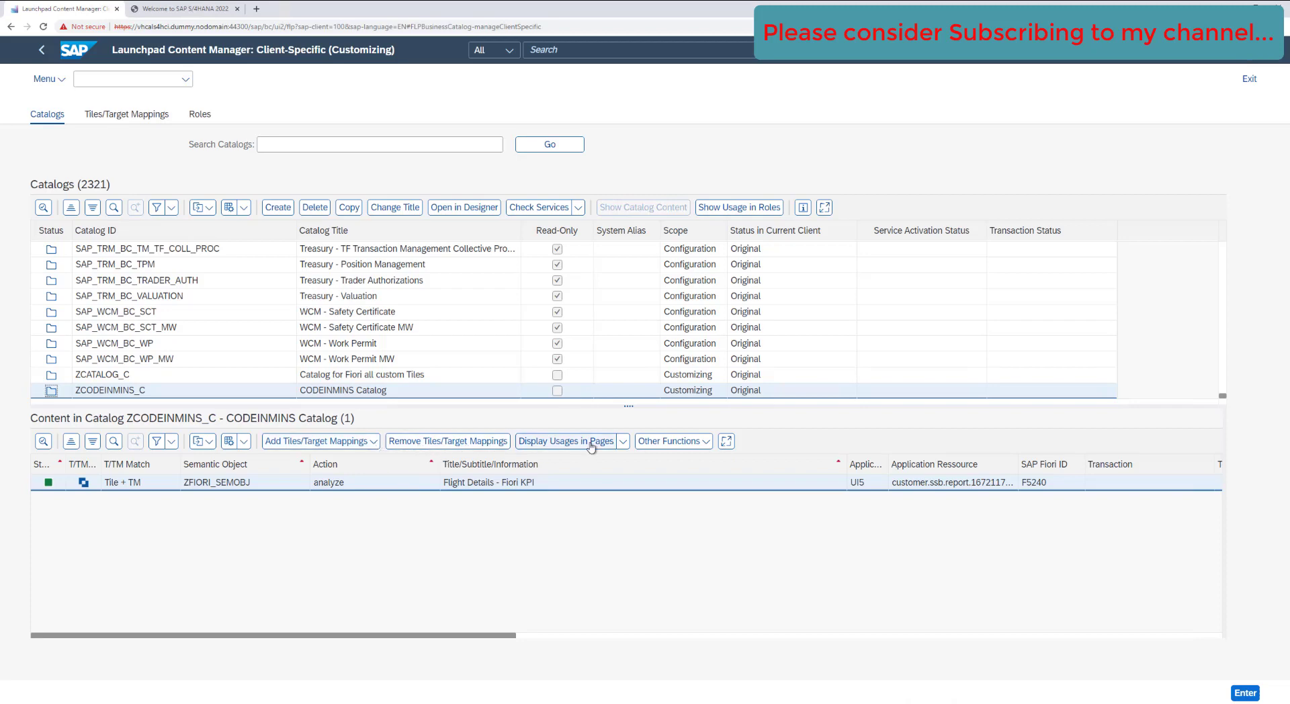
Step: Copy the Flight Details tile to another catalog, filtering target catalogs to ZCATALOG_C
click(373, 445)
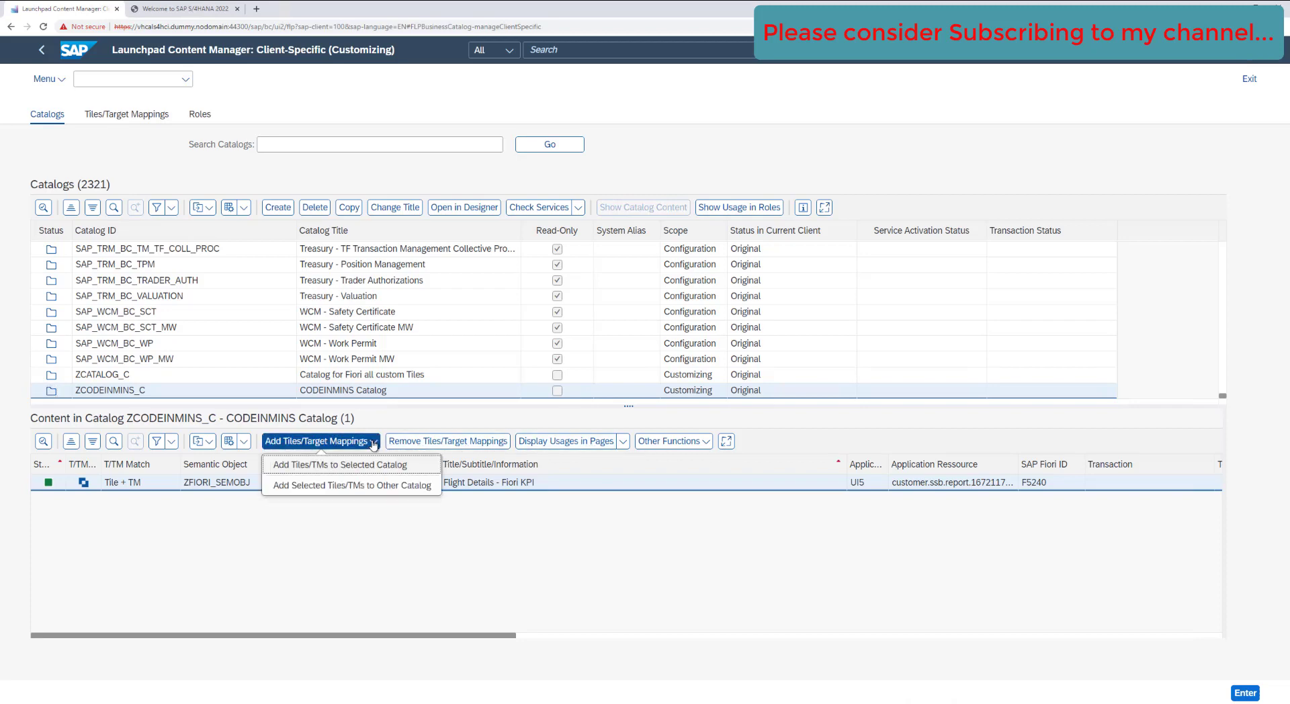
click(361, 491)
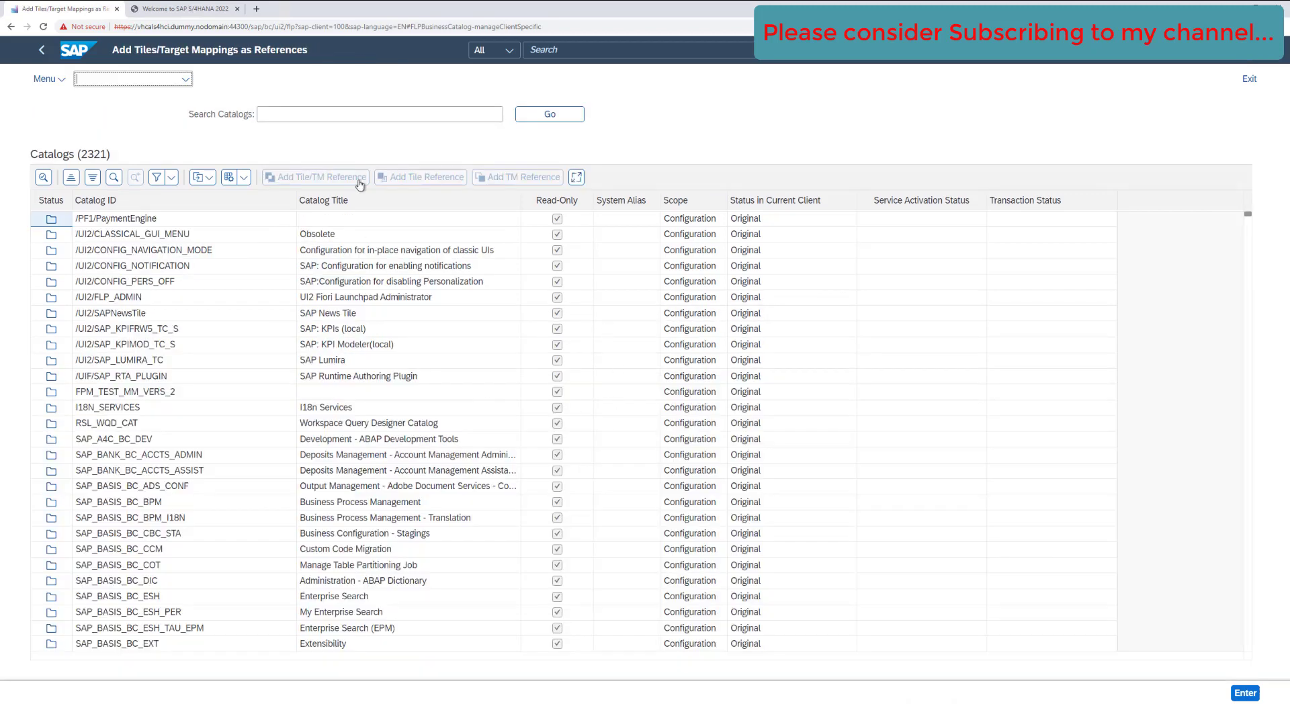
click(374, 115)
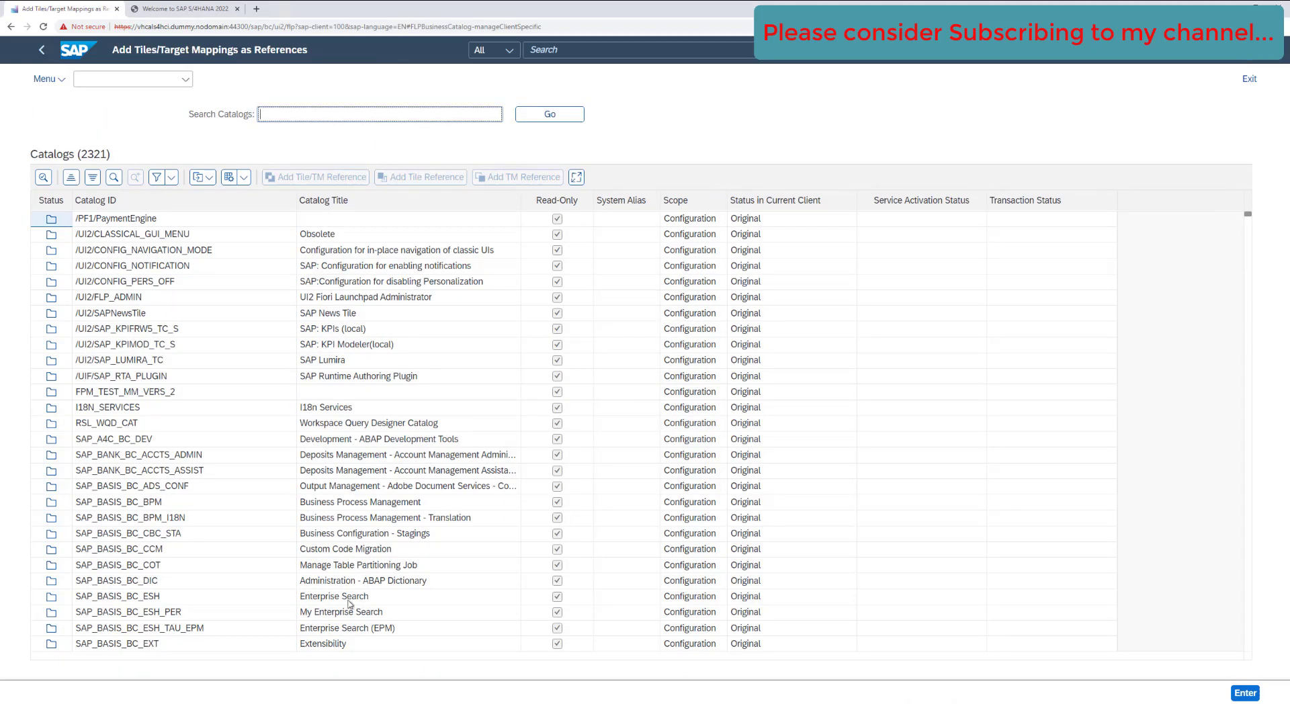
key(alt+Tab)
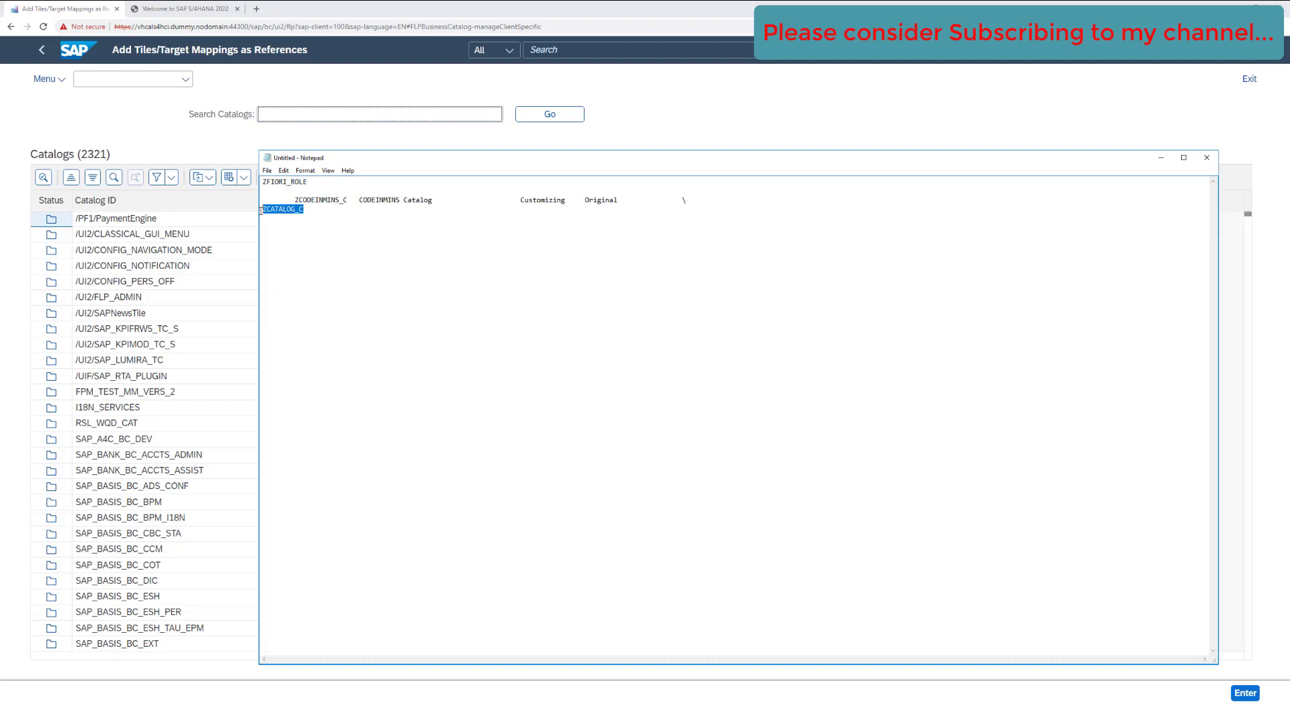
click(306, 119)
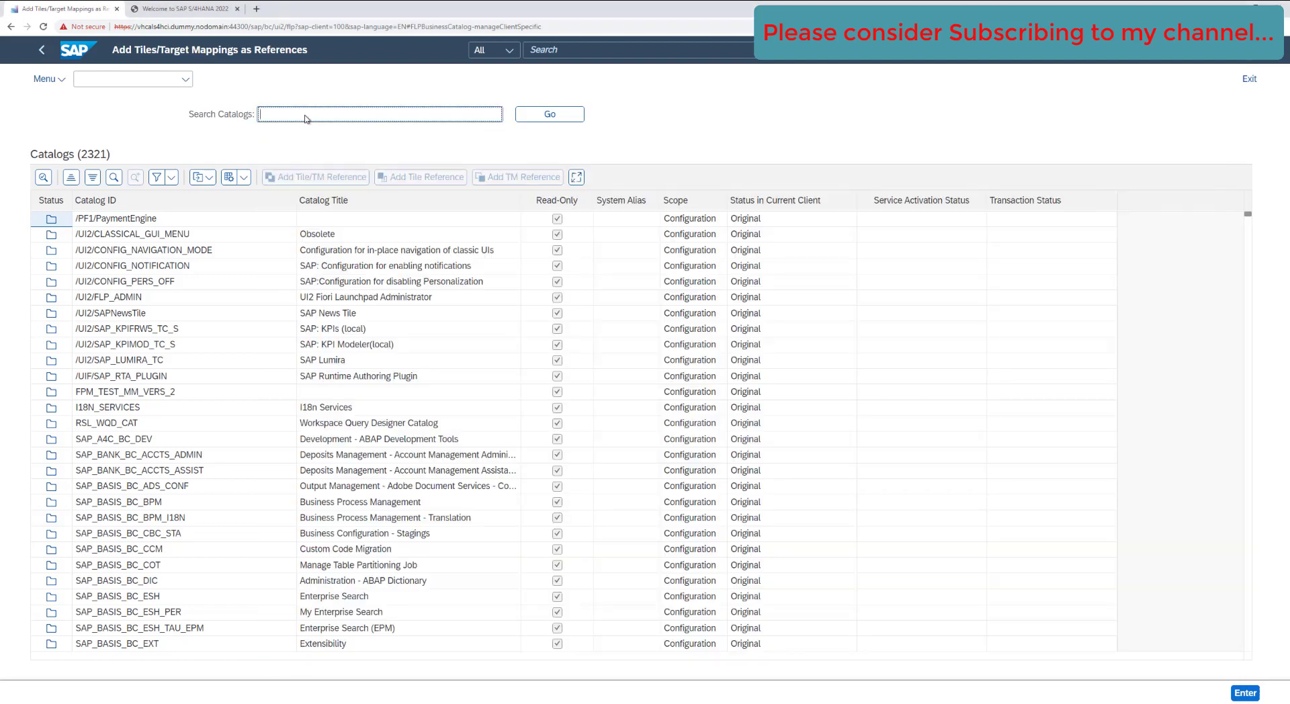
text(ZCATALOG_C)
click(541, 117)
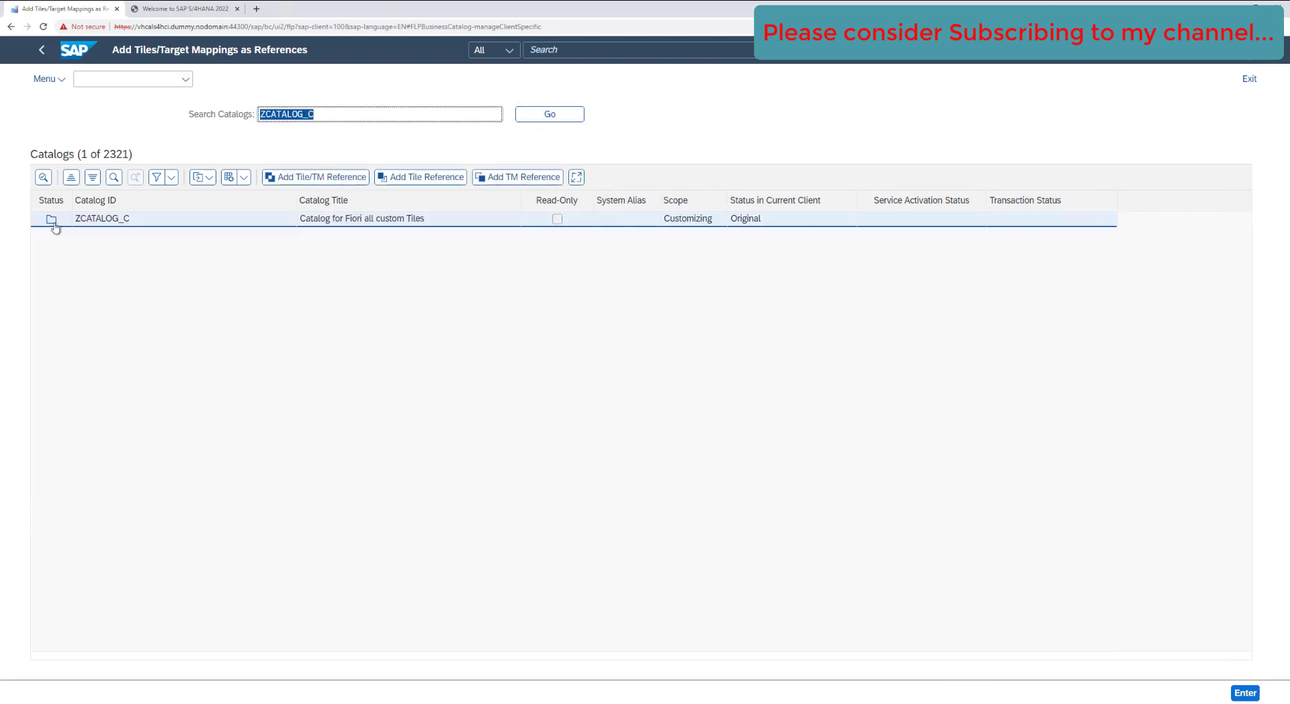
Step: Add the Flight Details - Fiori KPI tile as a reference to ZCATALOG_C
click(323, 178)
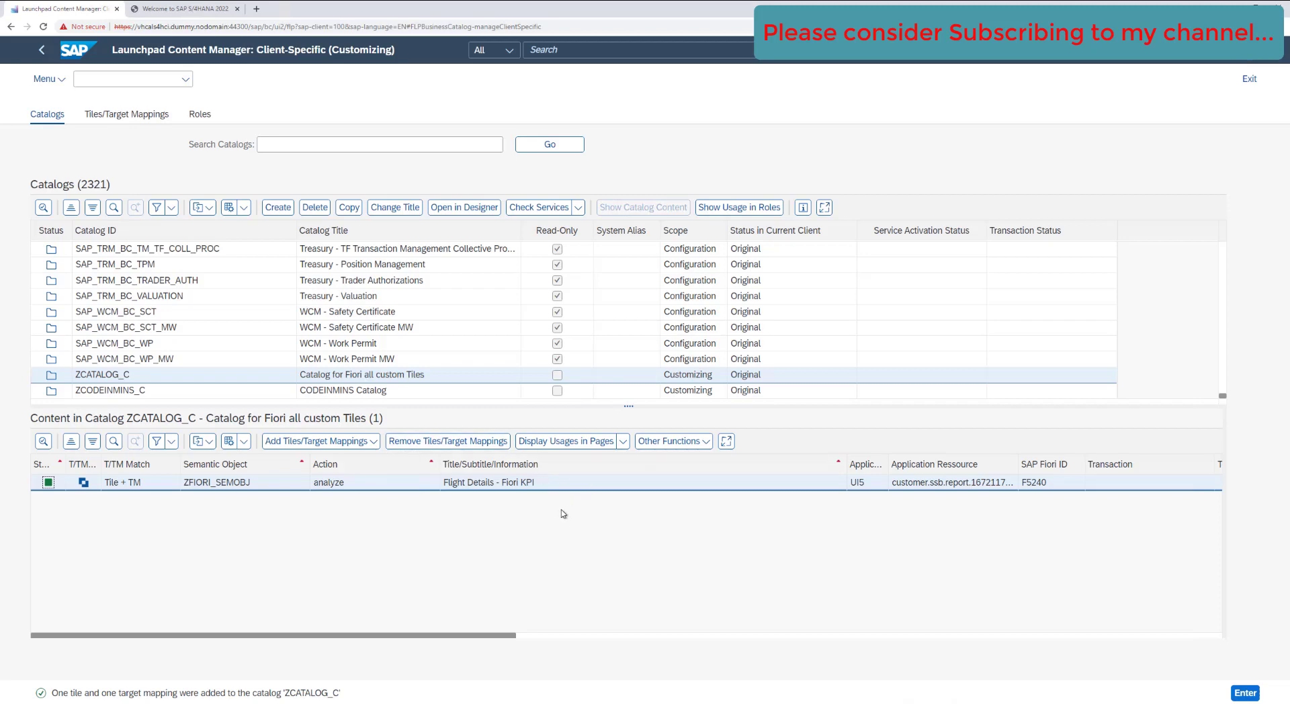
key(alt+Tab)
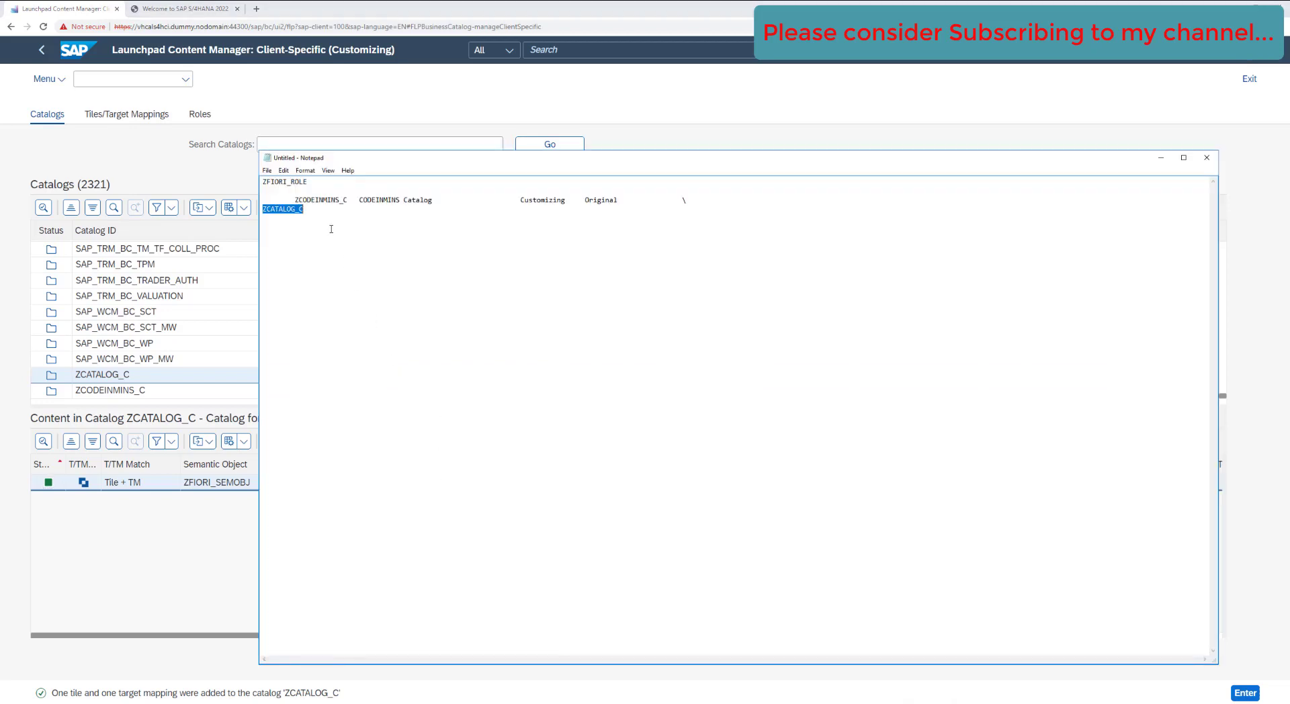
drag(310, 181, 262, 181)
key(ctrl+c)
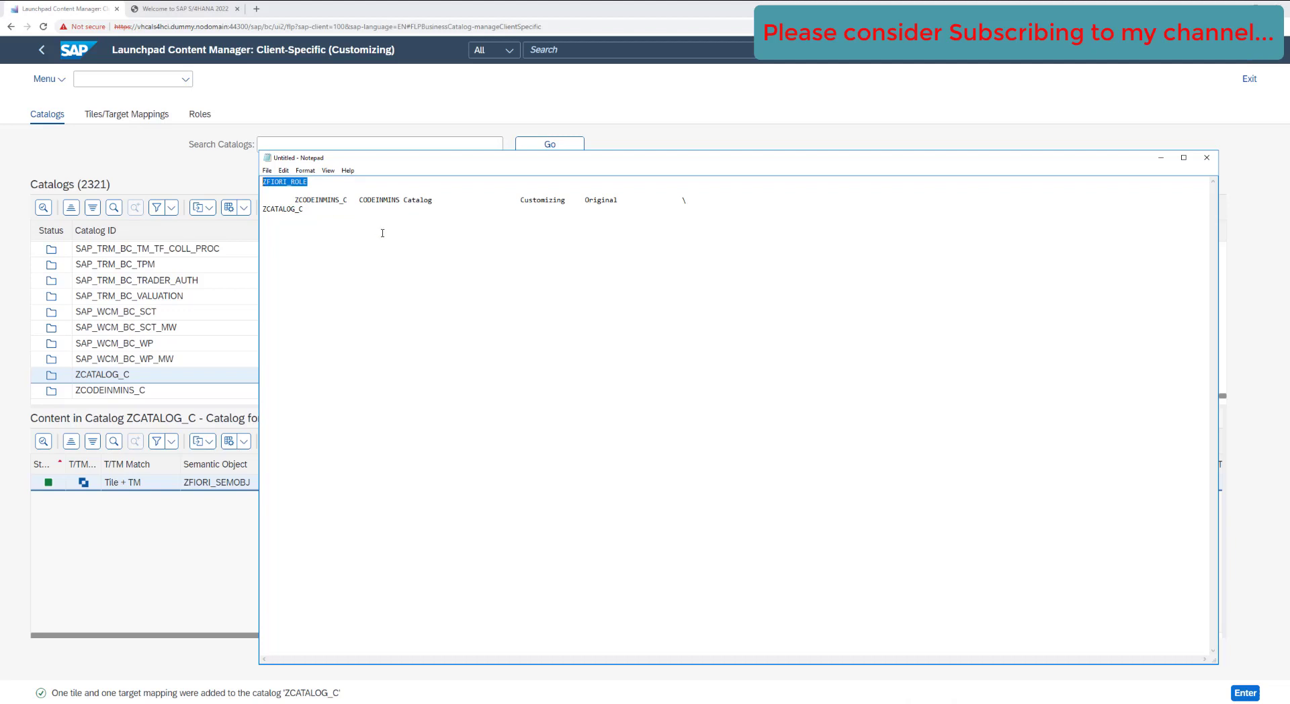
click(179, 554)
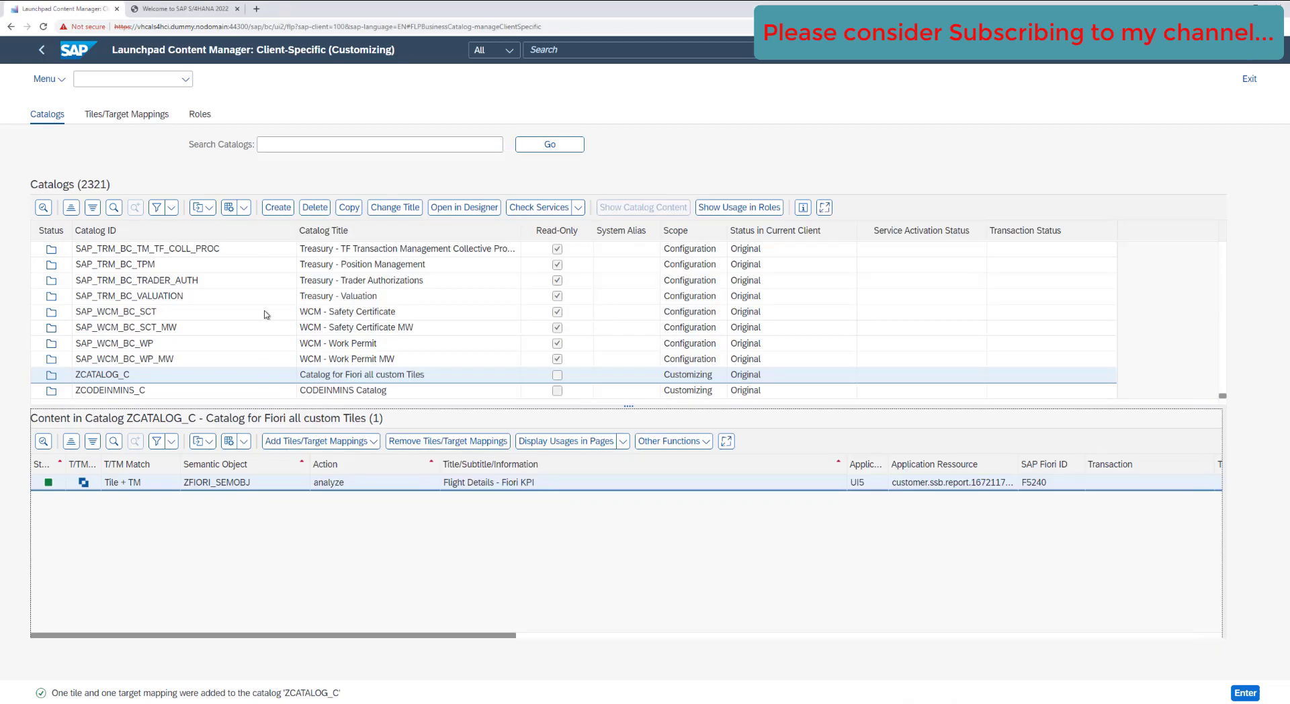
click(51, 378)
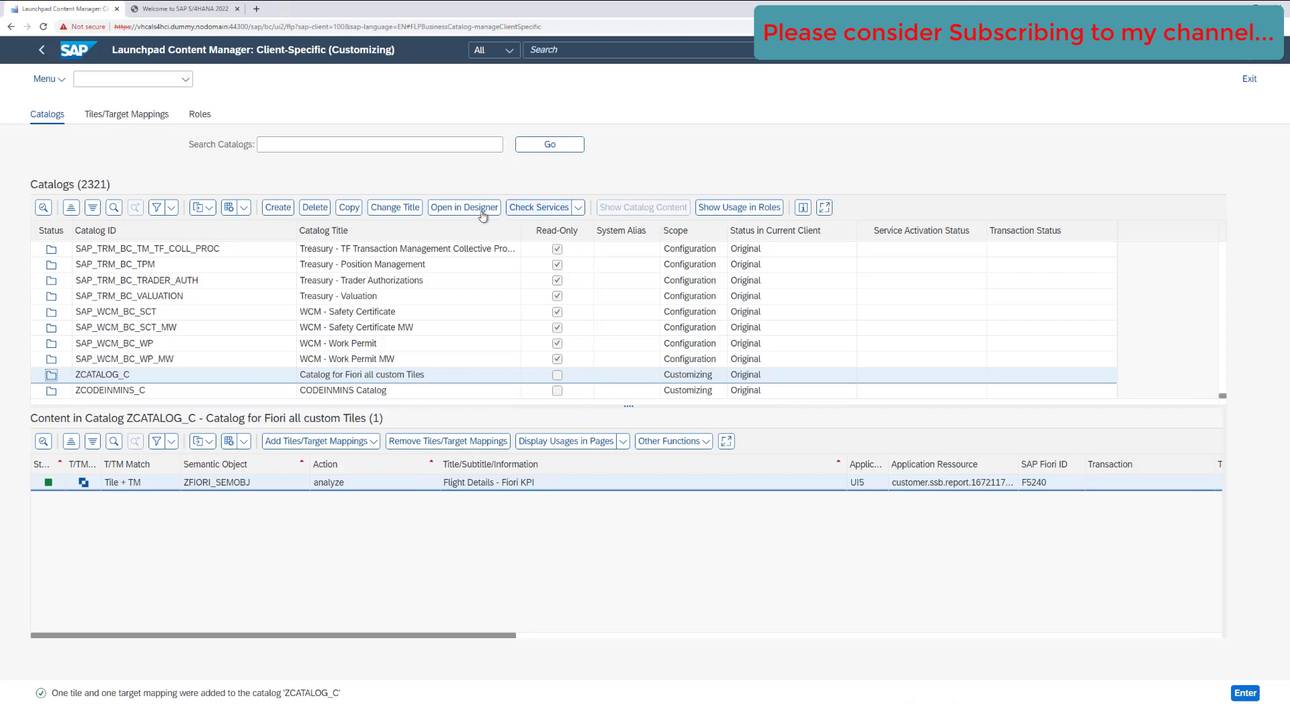
Step: Assign role ZFIORI_ROLE to catalog ZCATALOG_C via Show Usage in Roles
click(739, 207)
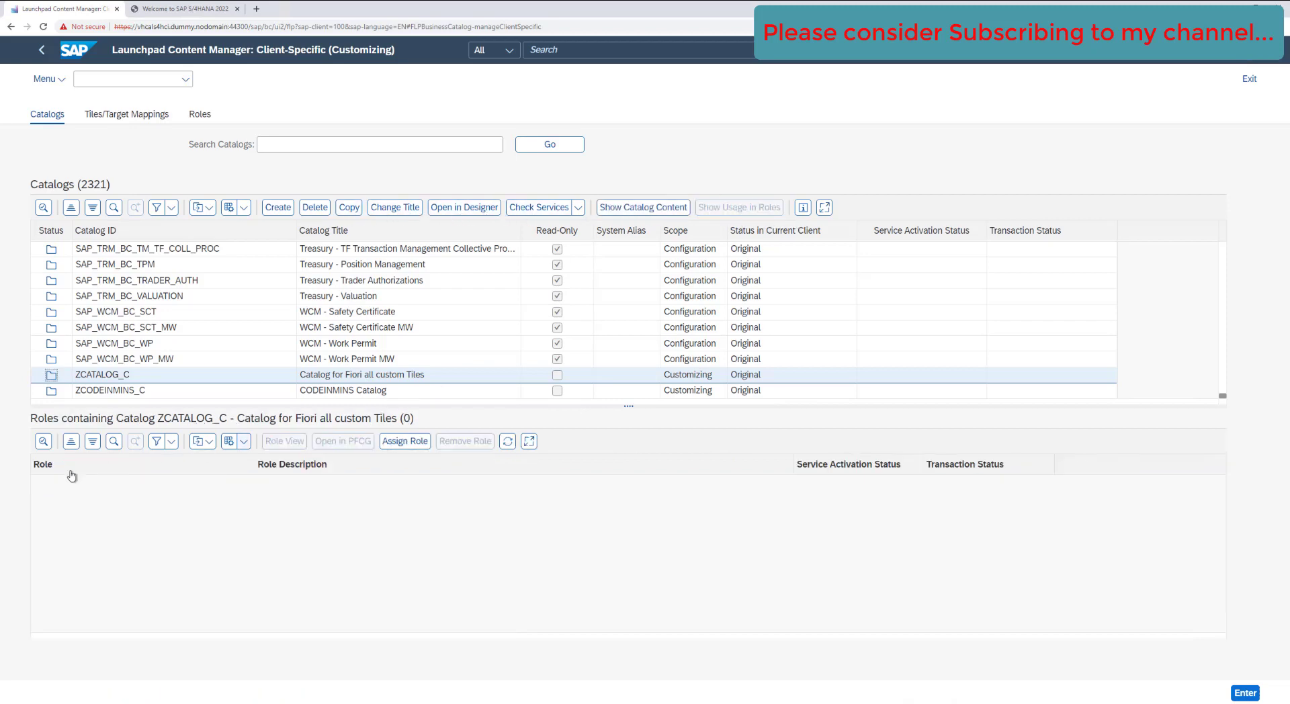
click(408, 444)
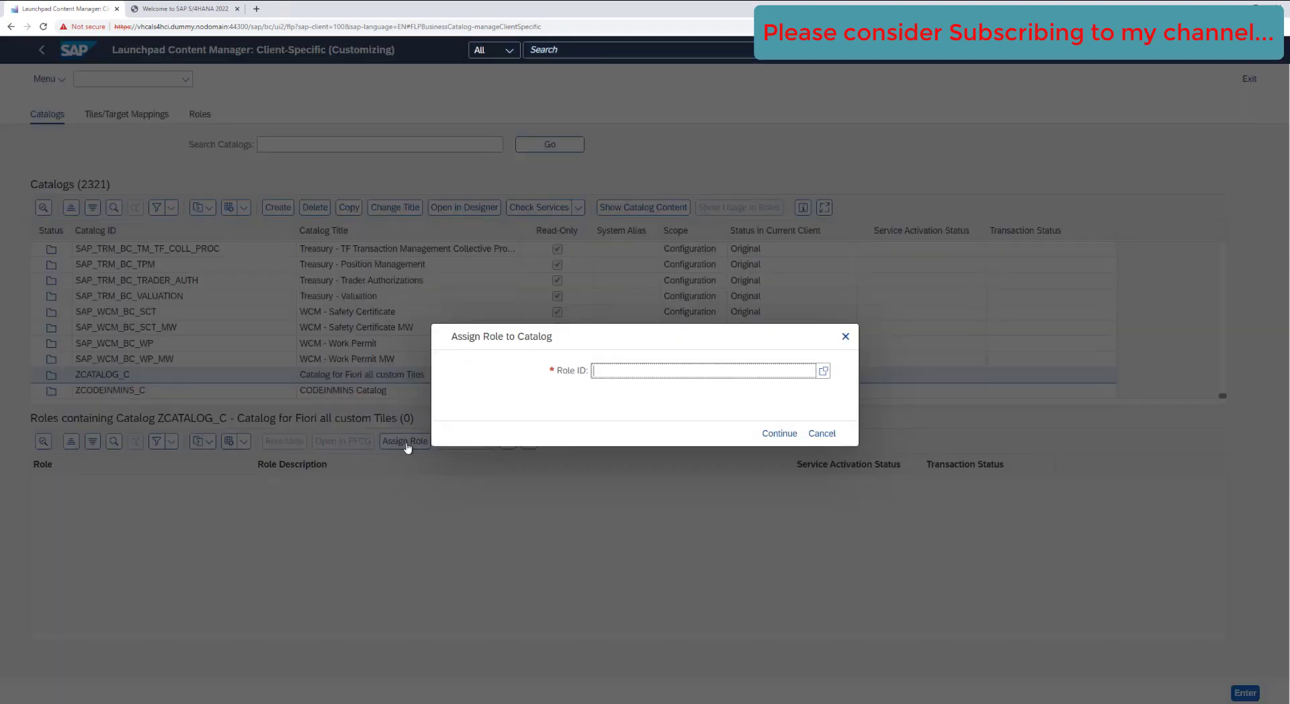
click(623, 375)
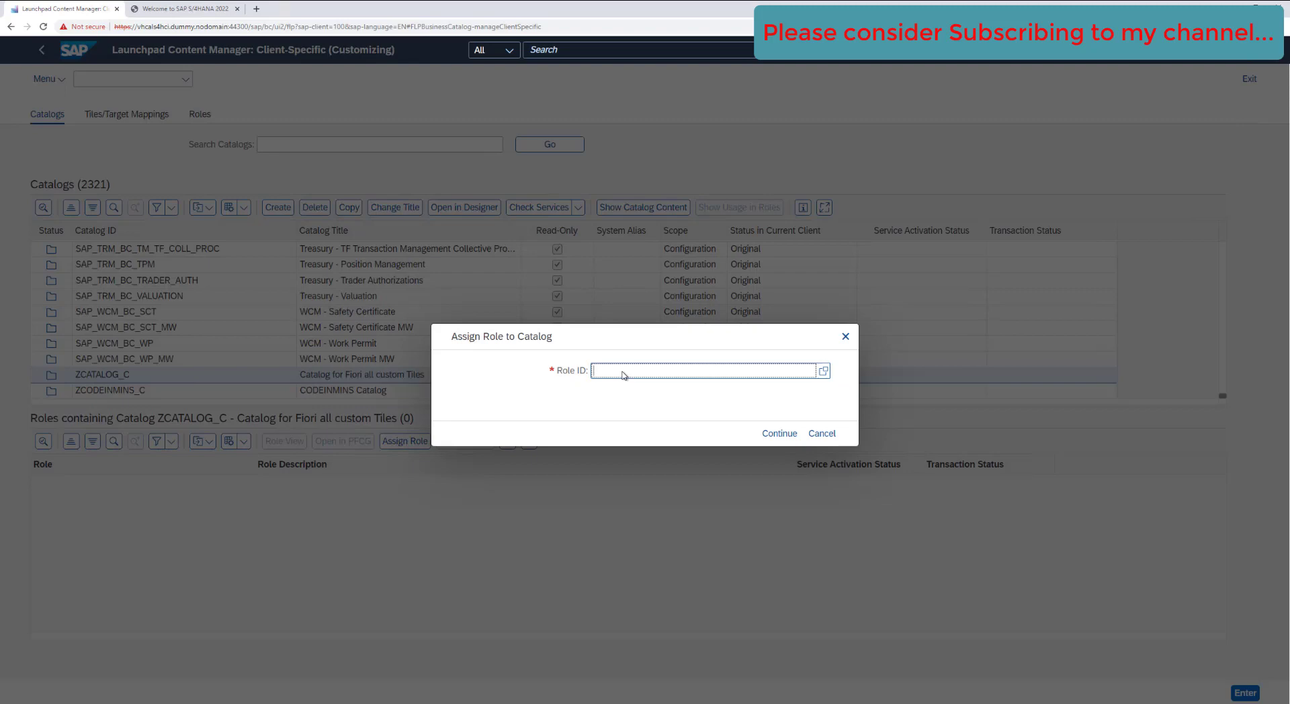
key(ctrl+v)
click(779, 433)
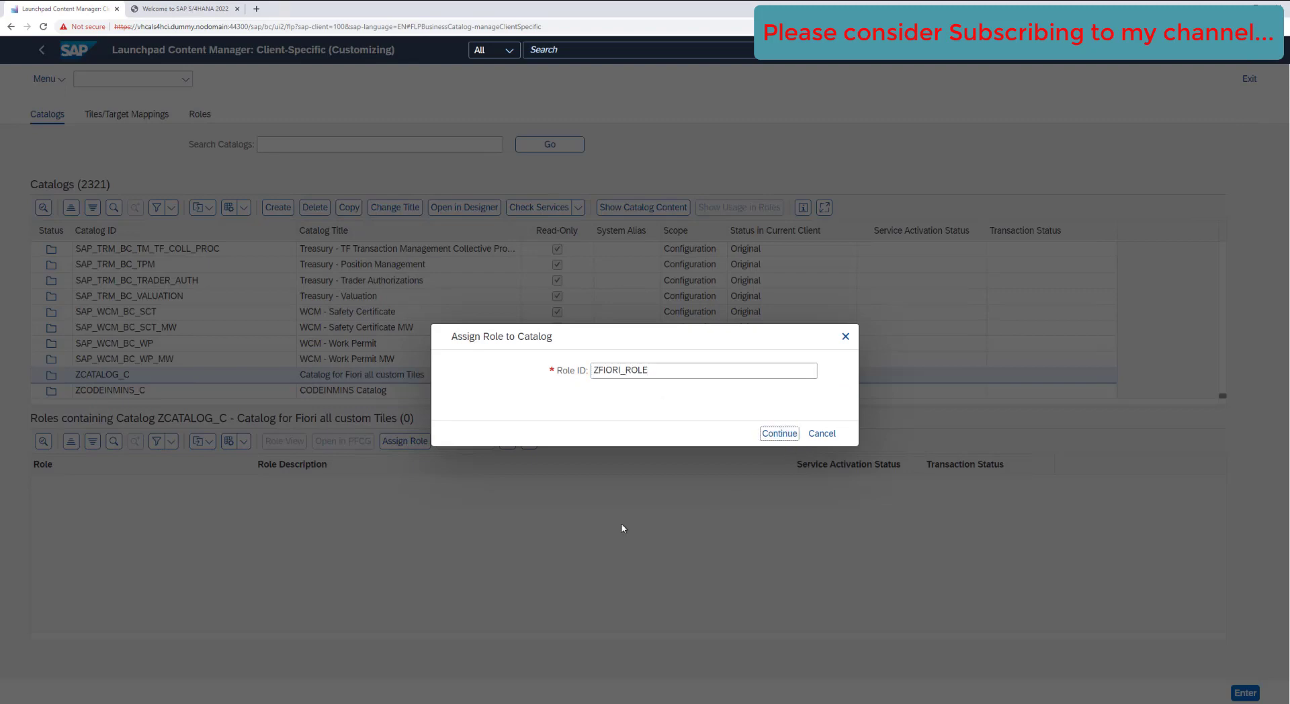